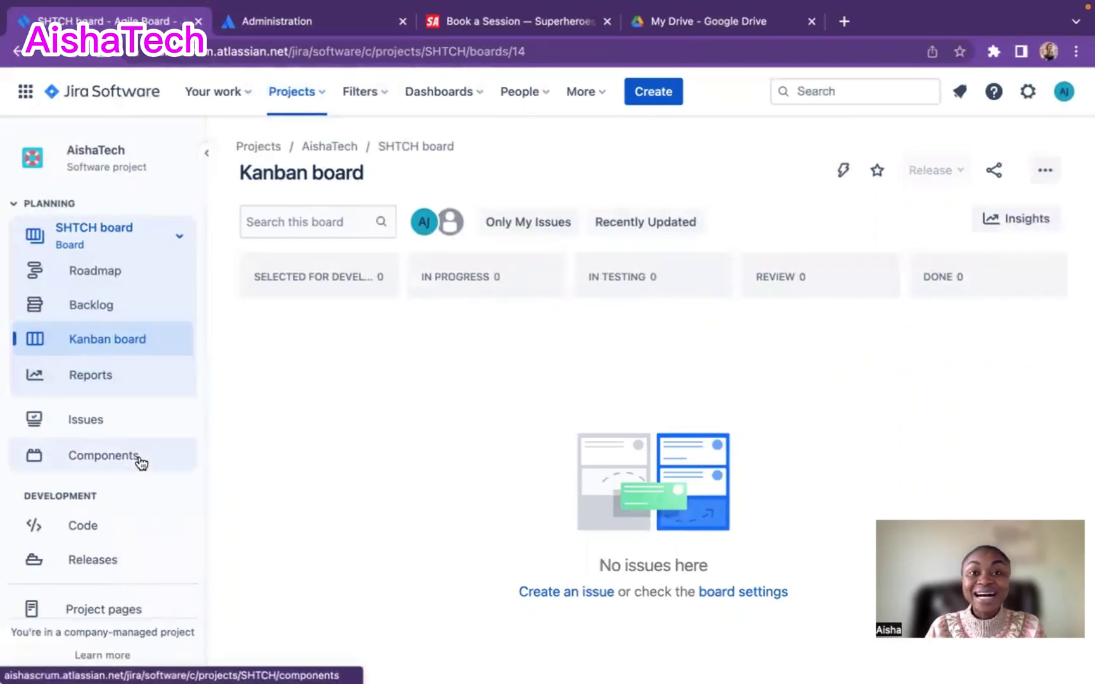
- Open the AishaTech project's settings and go to its People page, which has no members yet
scroll(141, 464, "down", 3)
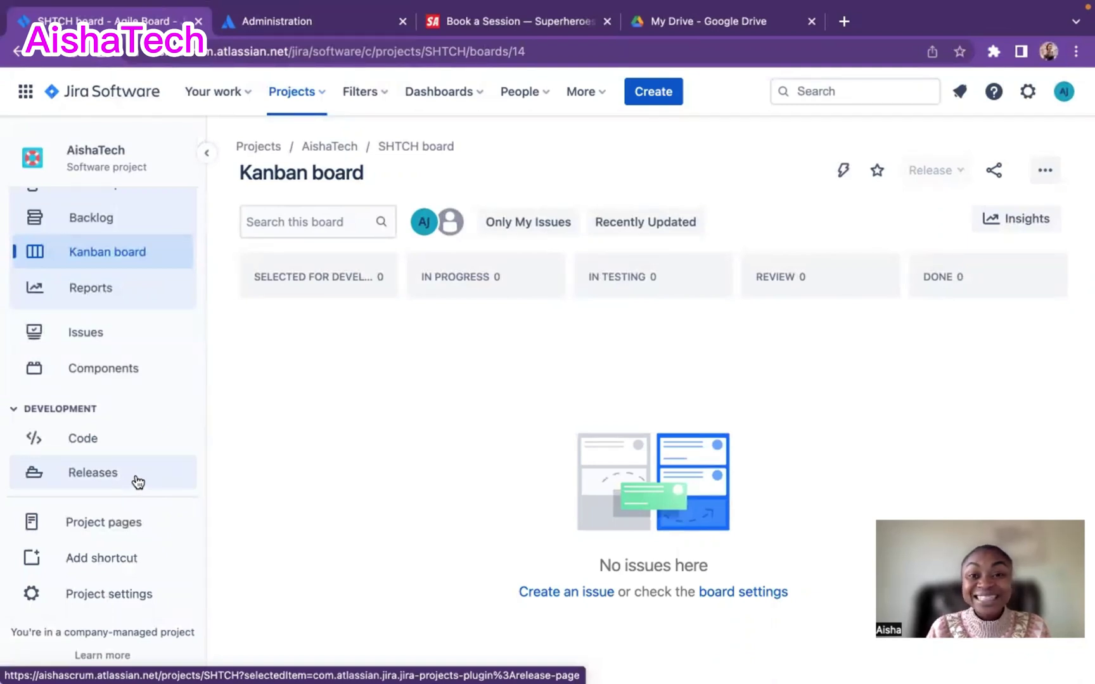
scroll(149, 334, "up", 1)
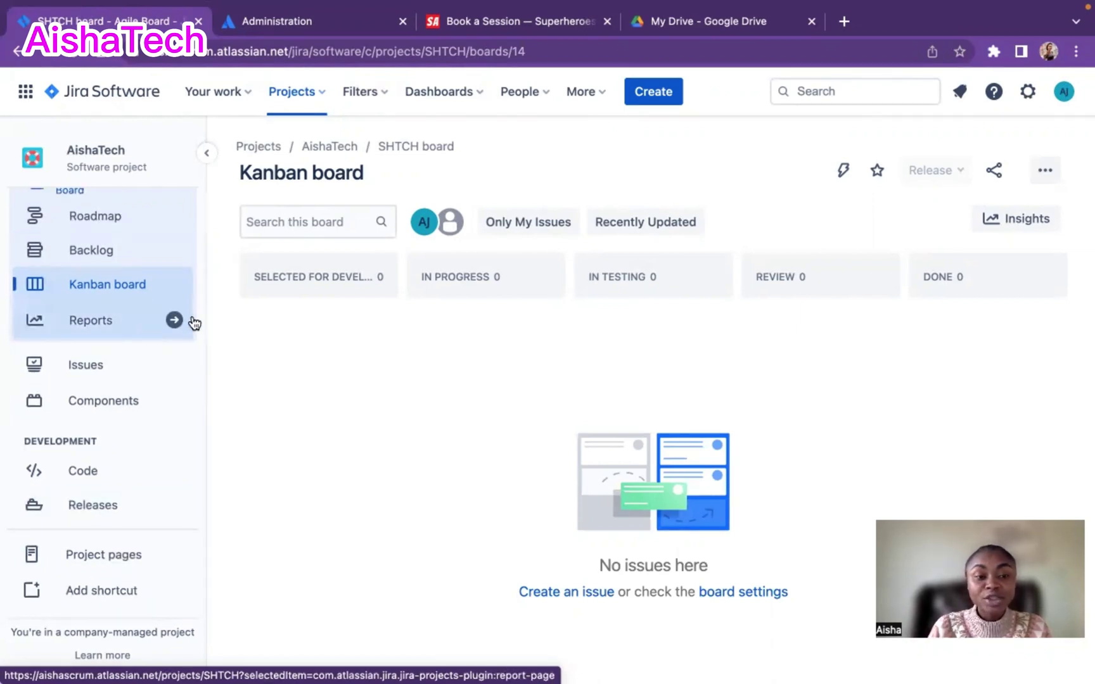
scroll(131, 444, "down", 1)
scroll(131, 443, "down", 1)
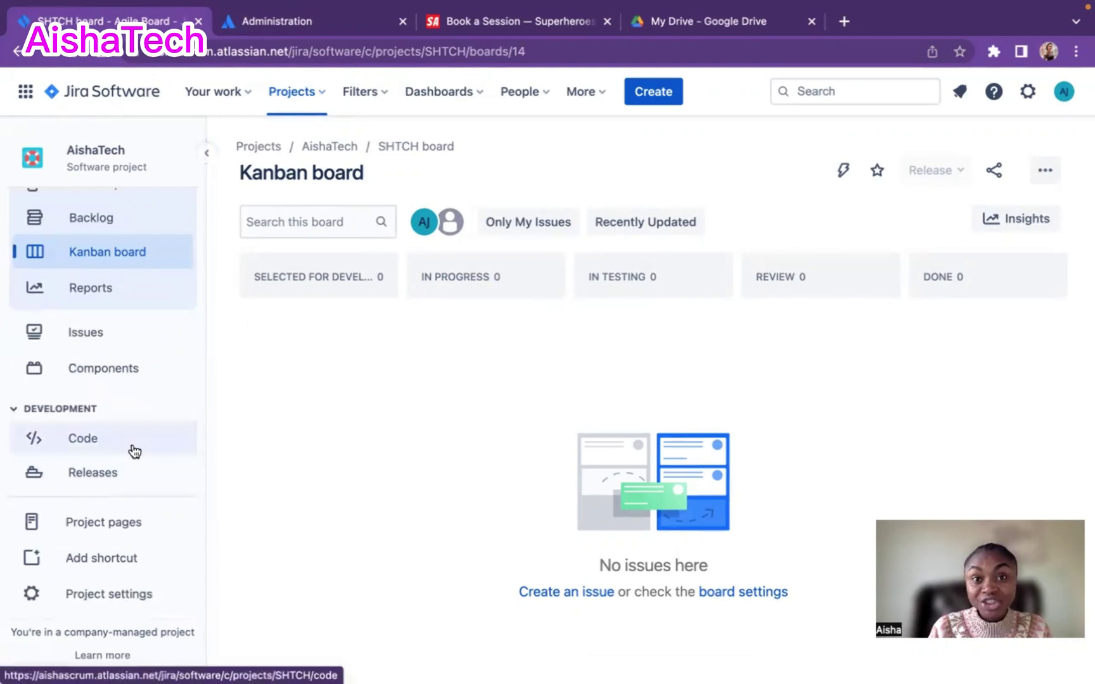
left_click(134, 451)
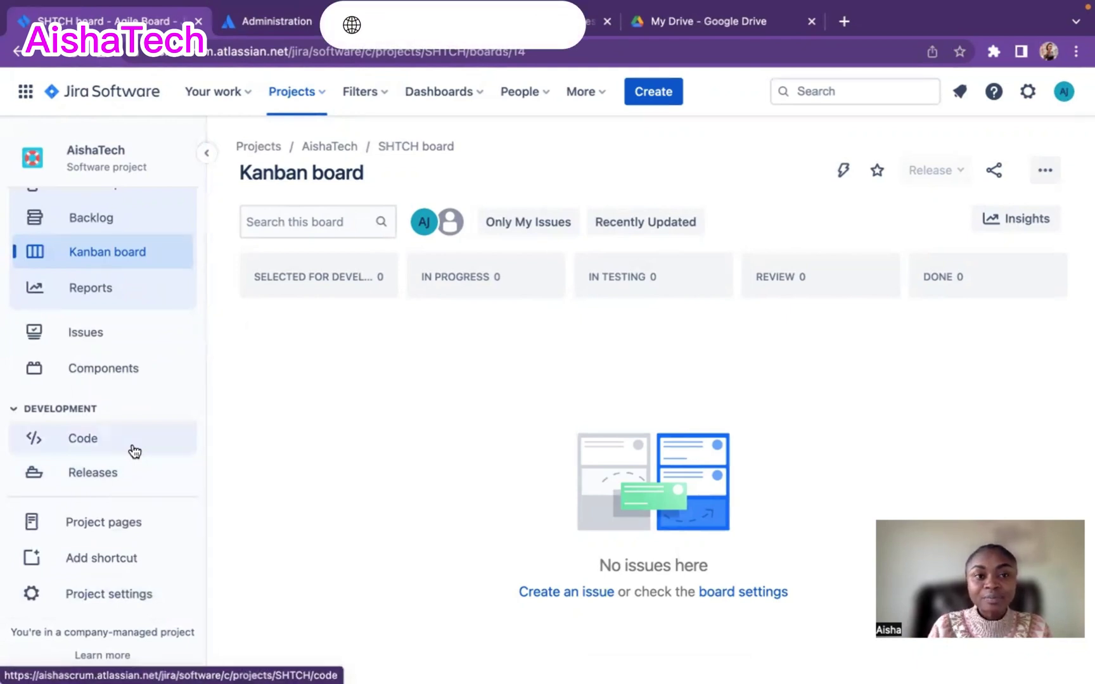
scroll(133, 450, "up", 3)
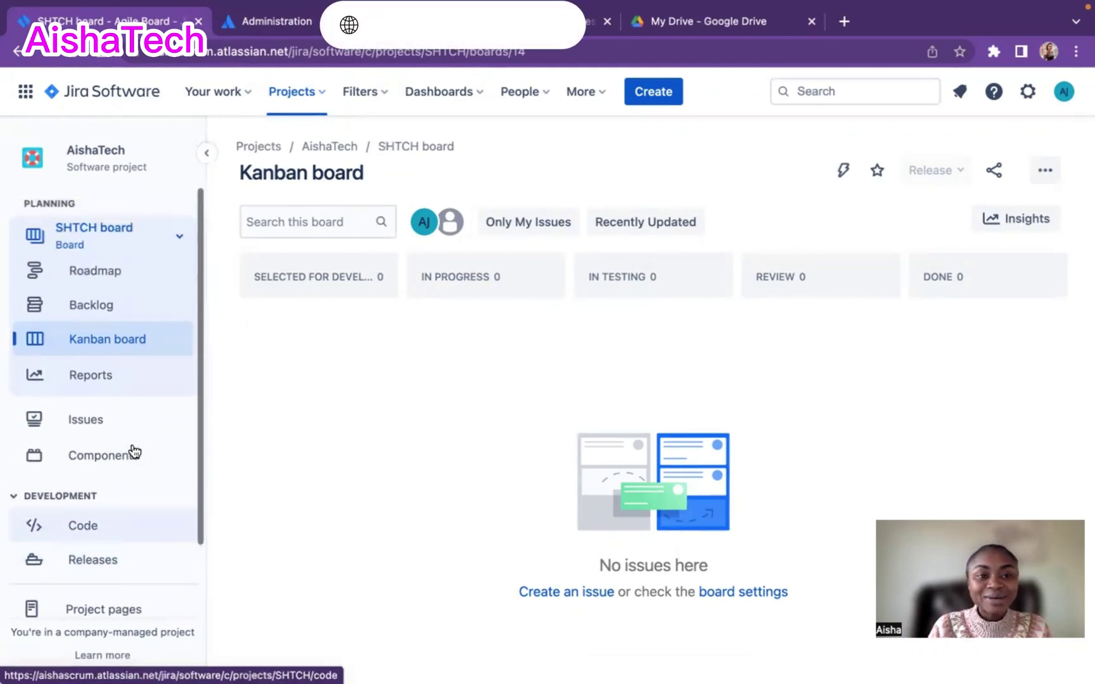
scroll(120, 412, "down", 3)
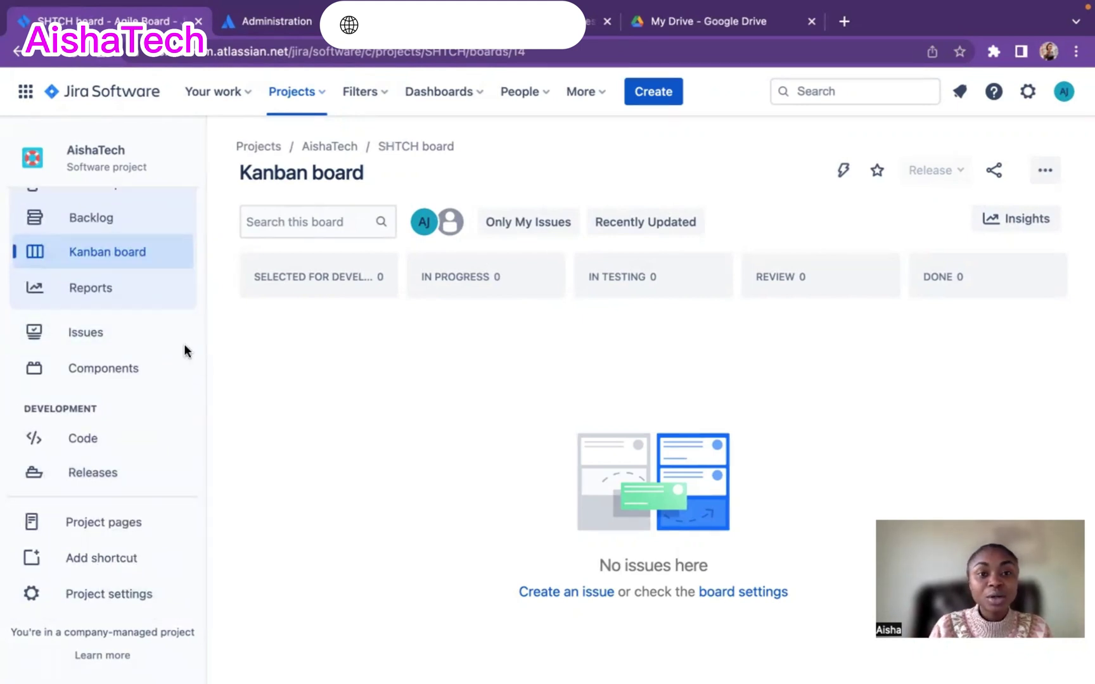
scroll(123, 388, "up", 1)
scroll(121, 384, "up", 1)
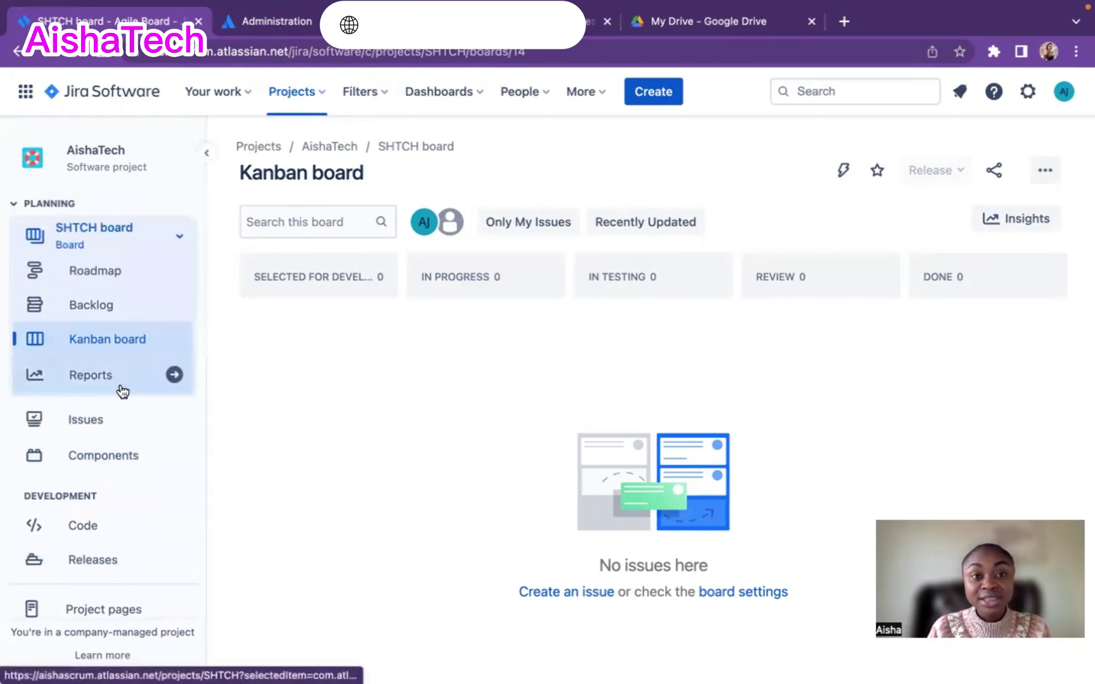
scroll(123, 391, "down", 2)
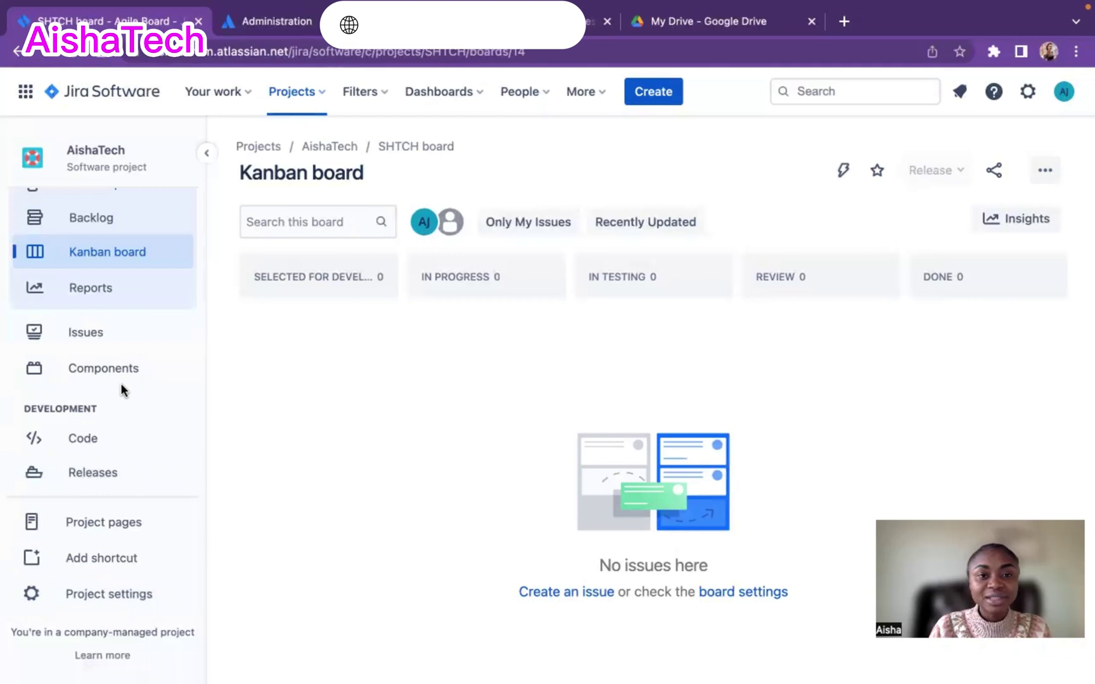
scroll(122, 388, "up", 2)
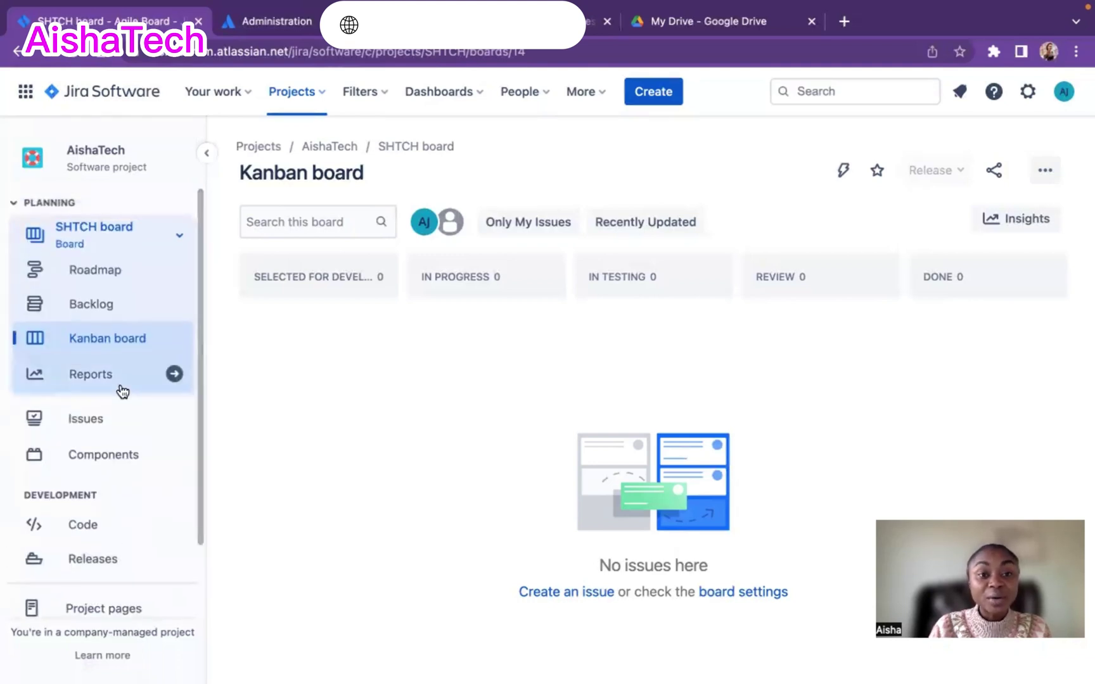
scroll(122, 391, "down", 2)
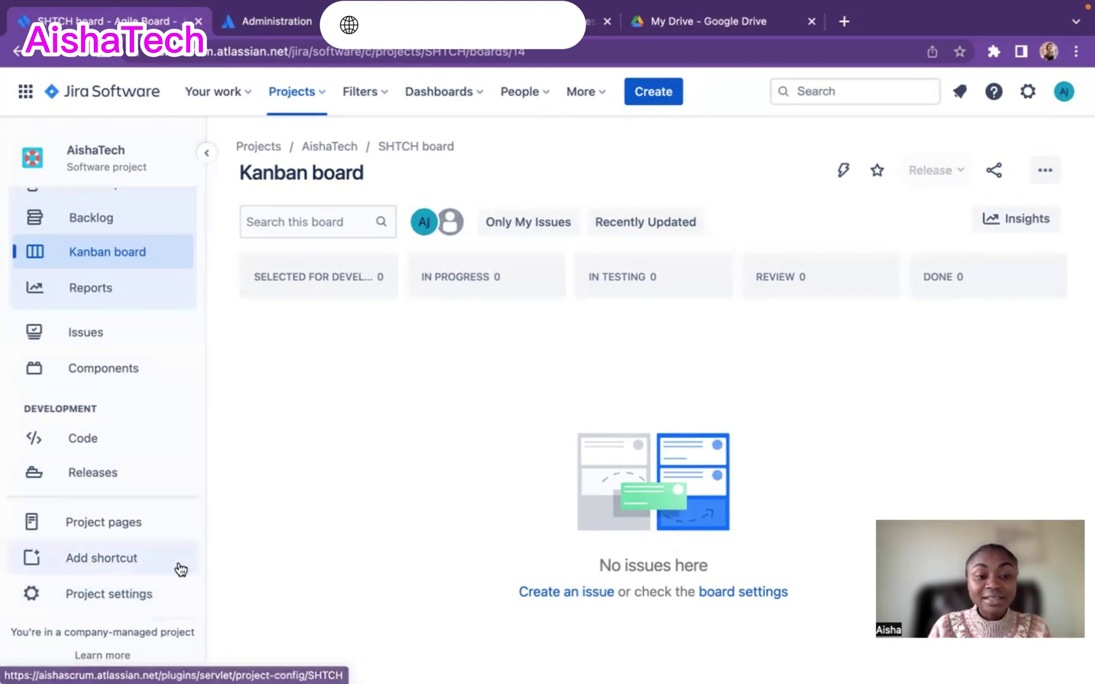
left_click(129, 599)
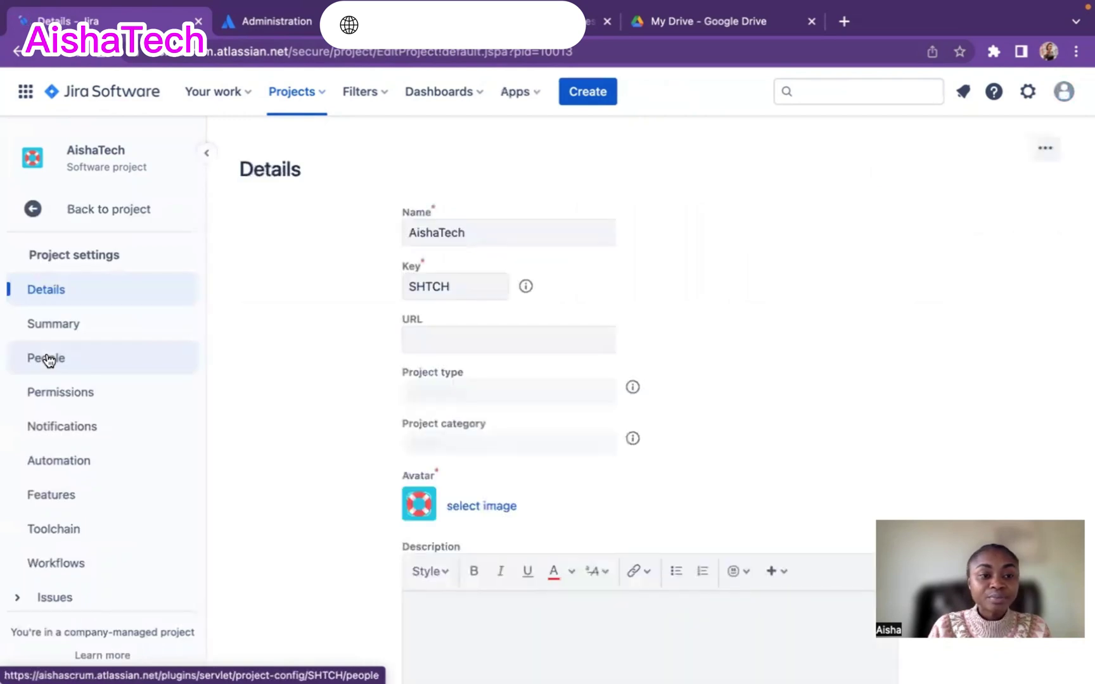
left_click(48, 360)
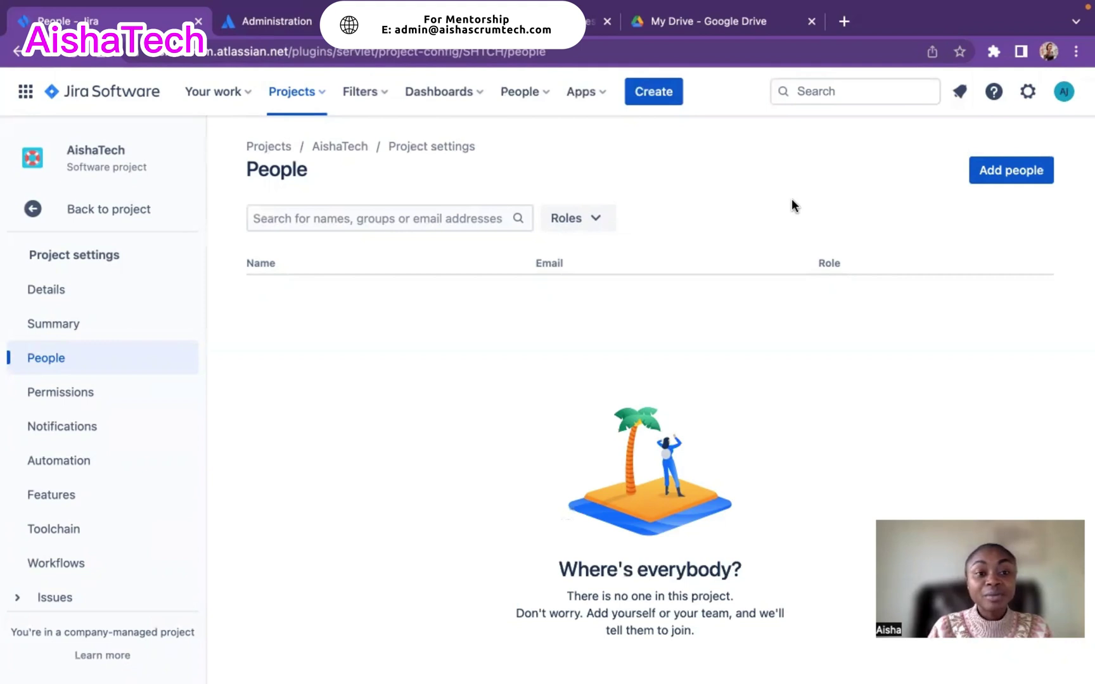
- Start adding people and select the first invitee's suggested e-mail address
left_click(998, 175)
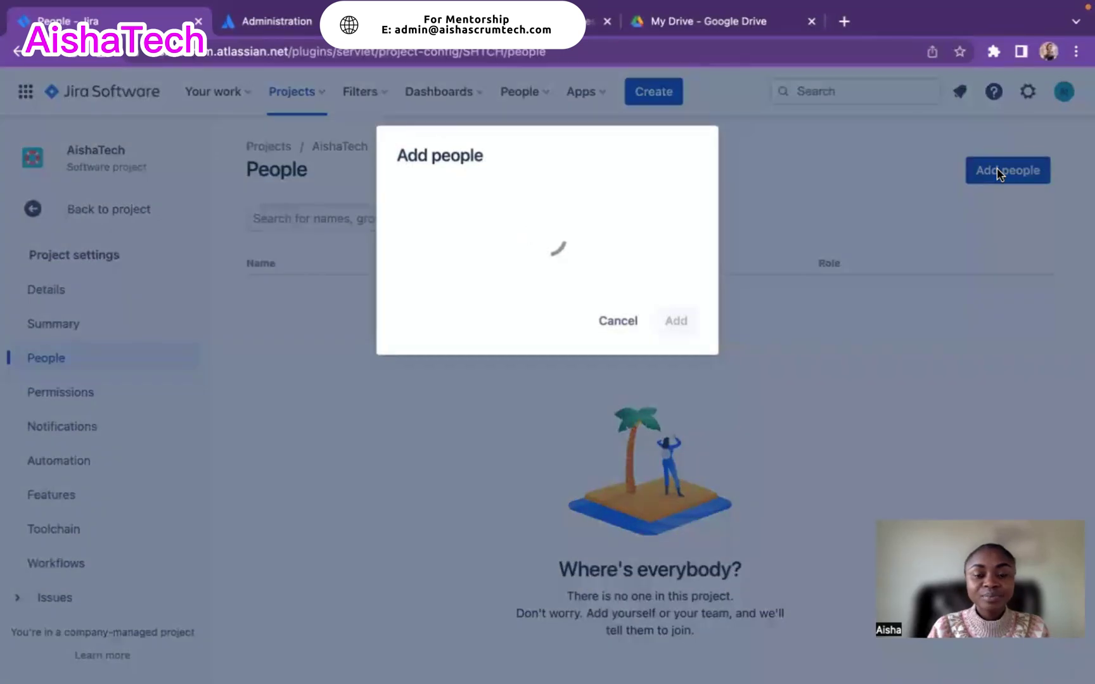
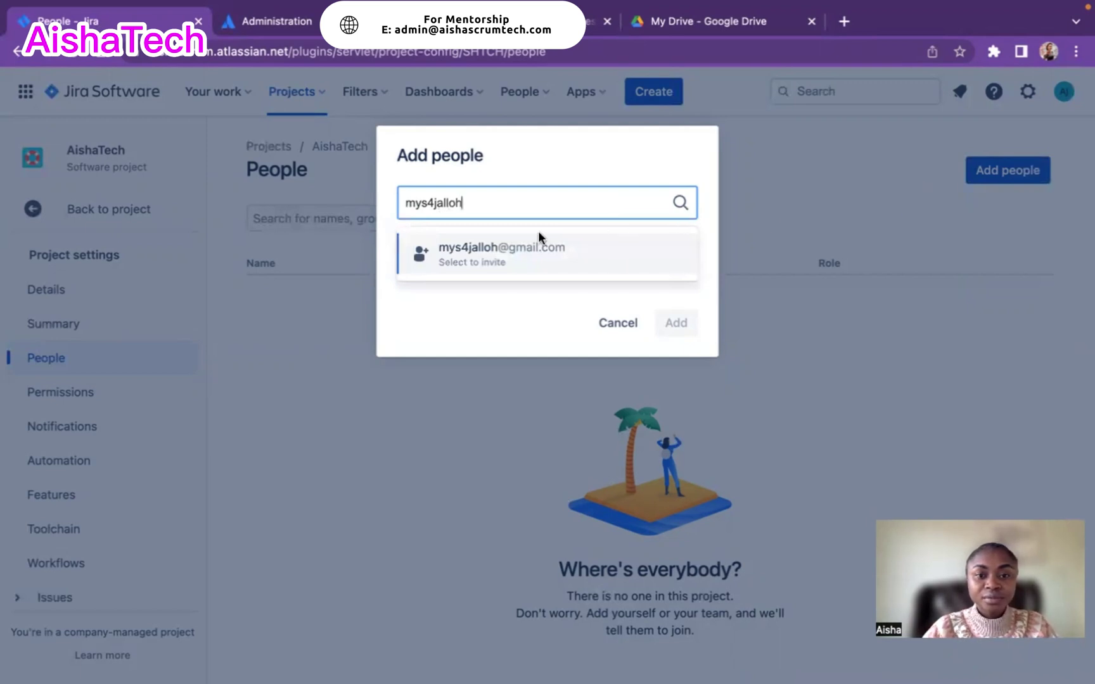
left_click(499, 250)
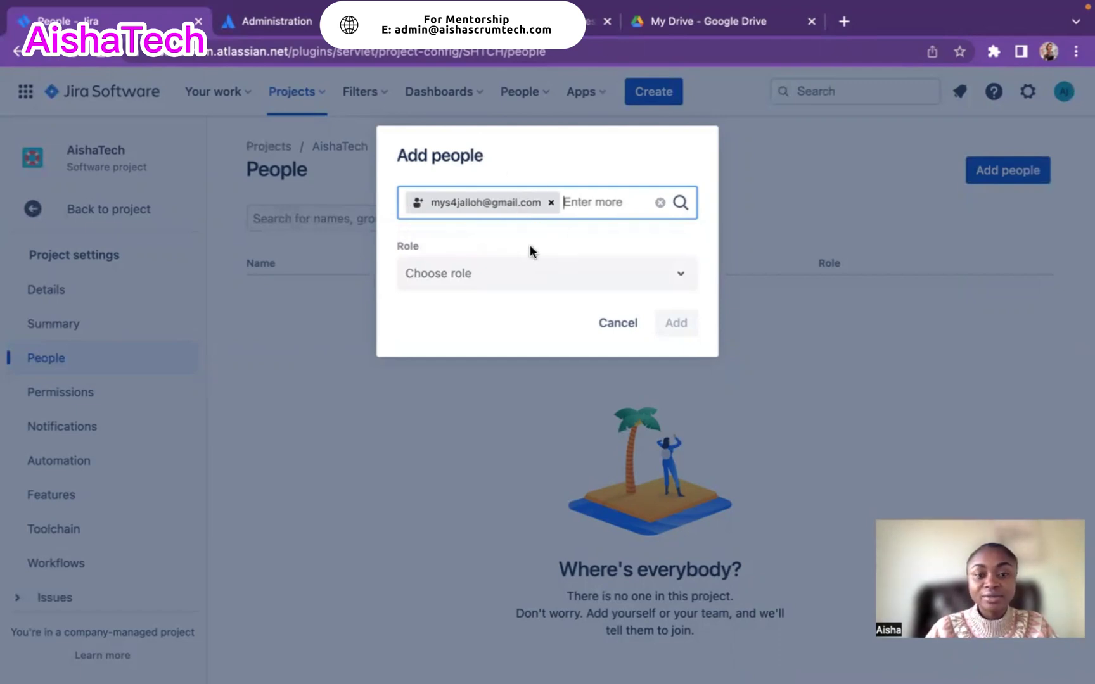
- Give the invitee the Scrum Master role and send the invite
left_click(636, 276)
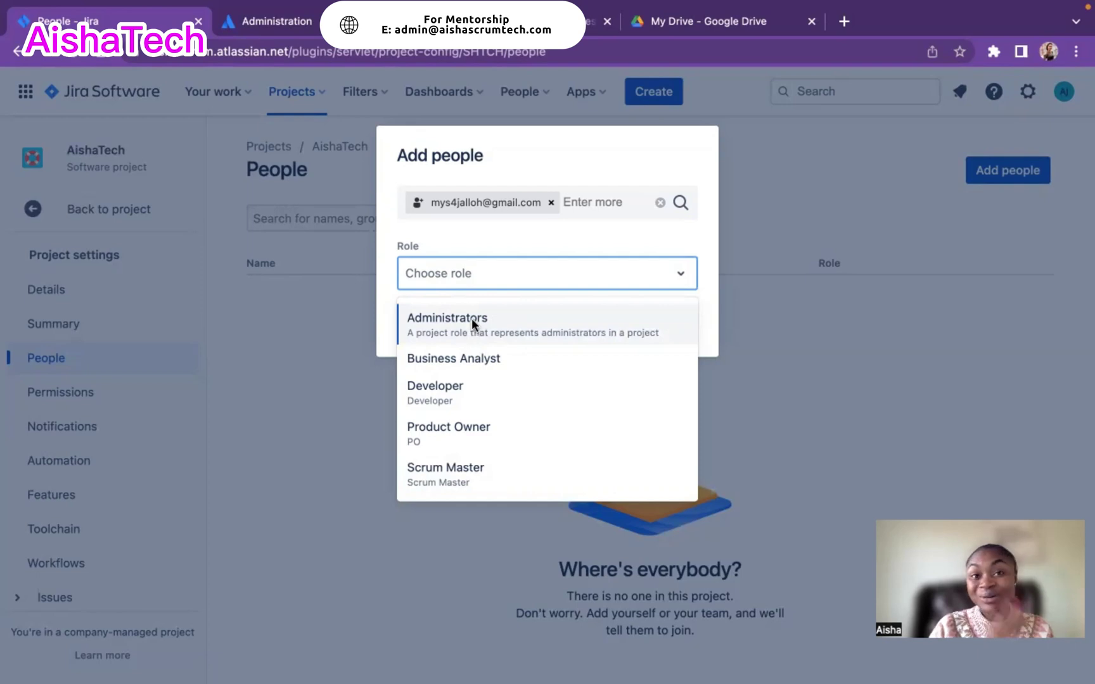
left_click(442, 483)
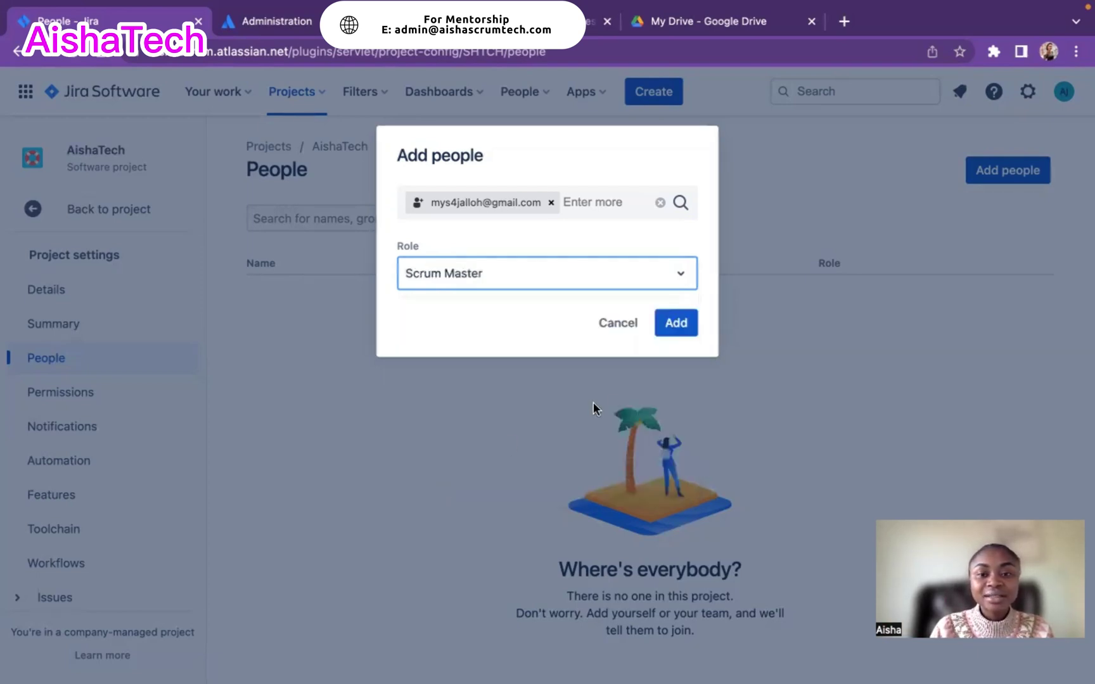
left_click(675, 322)
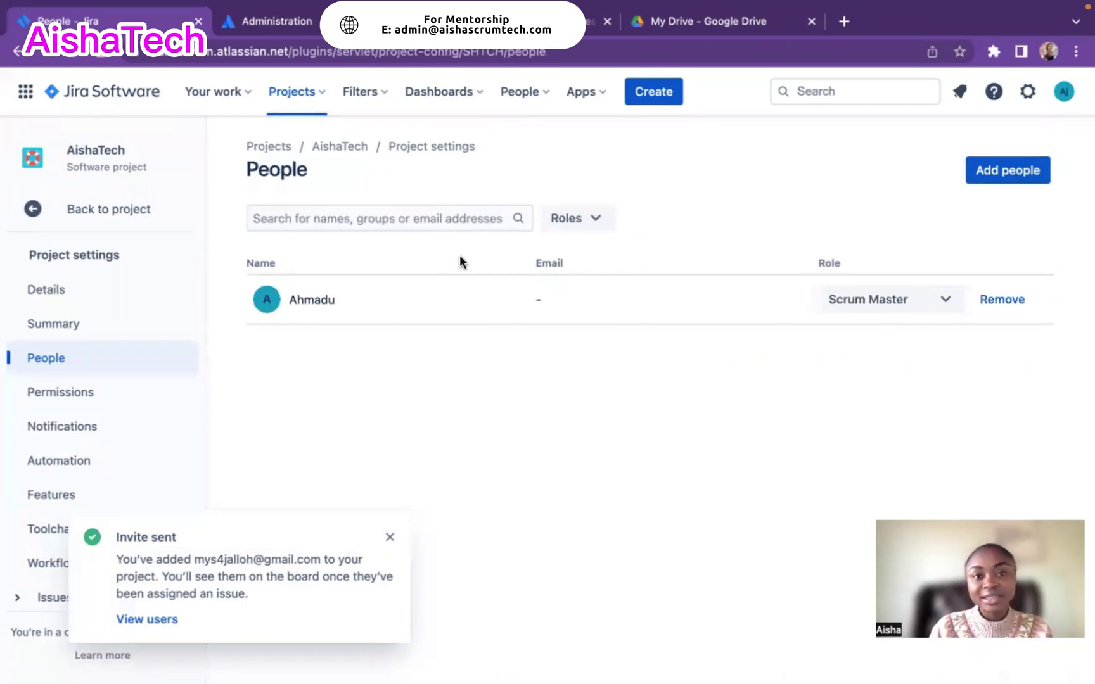
- Invite a second person by their e-mail address with the Product Owner role
left_click(994, 171)
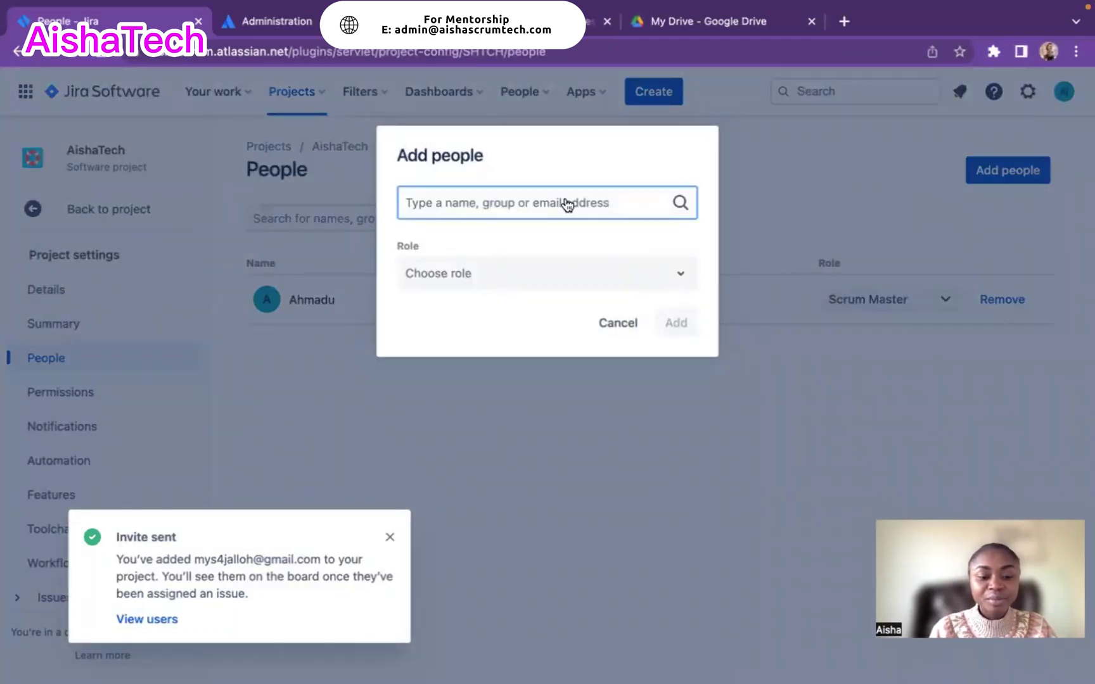
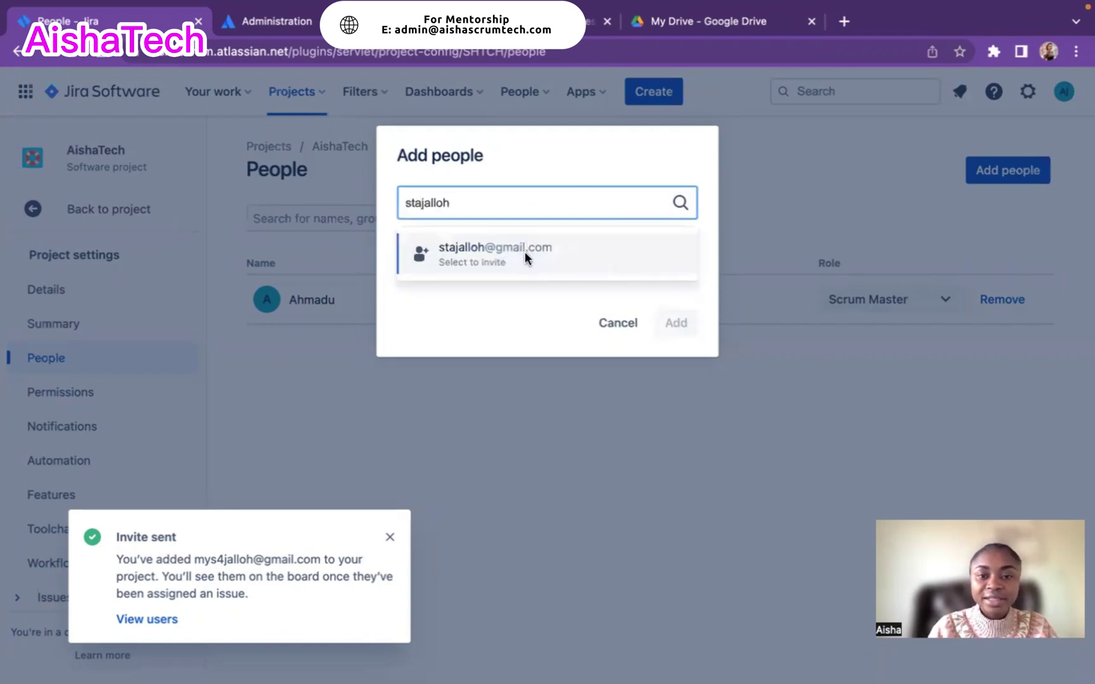
left_click(525, 252)
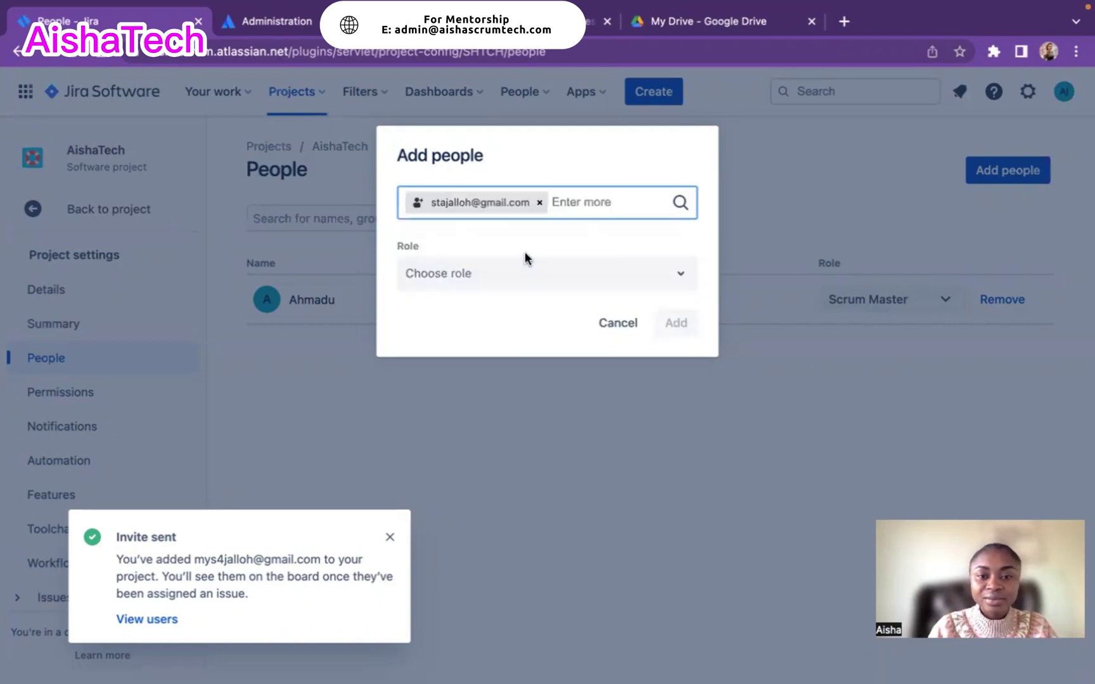
left_click(588, 284)
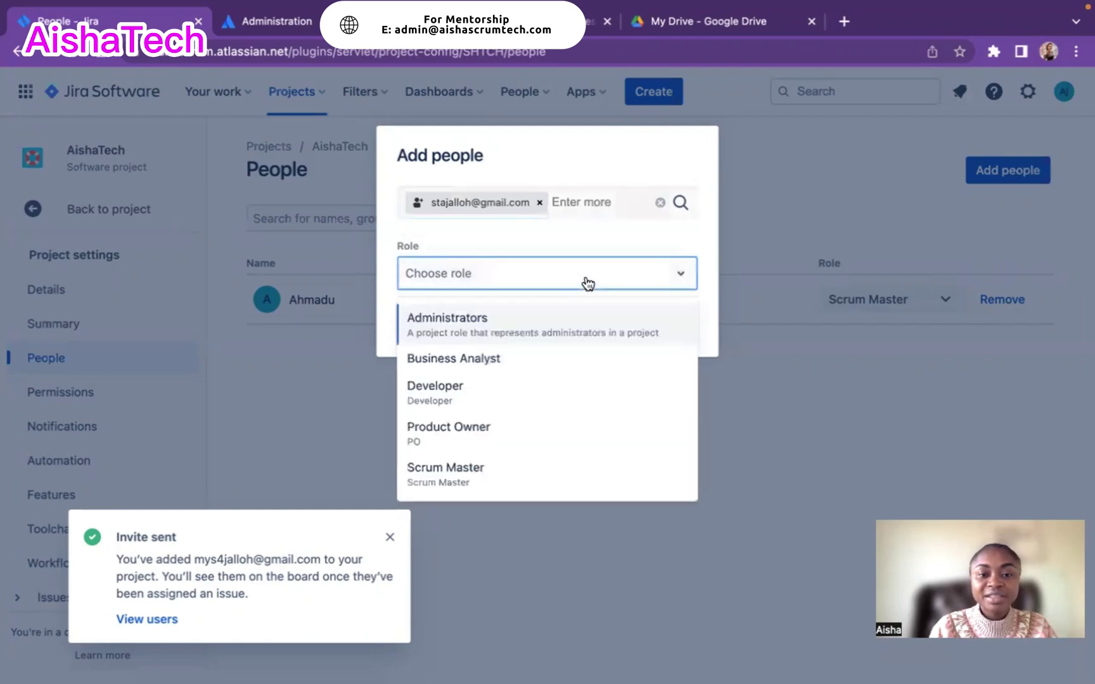
left_click(468, 430)
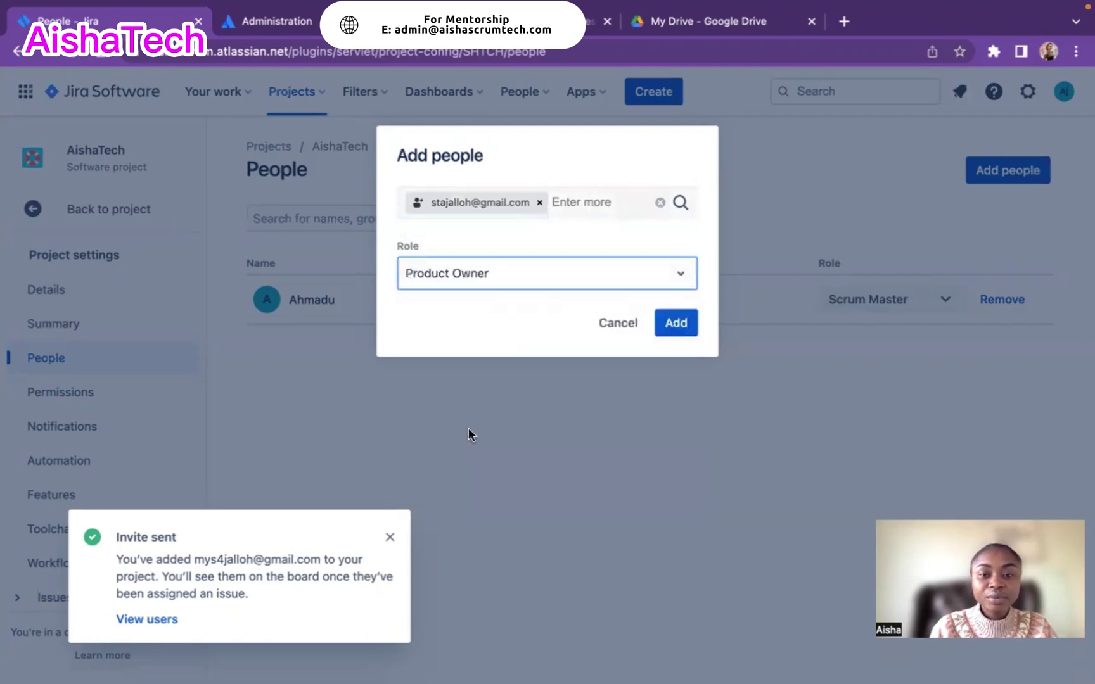
left_click(688, 325)
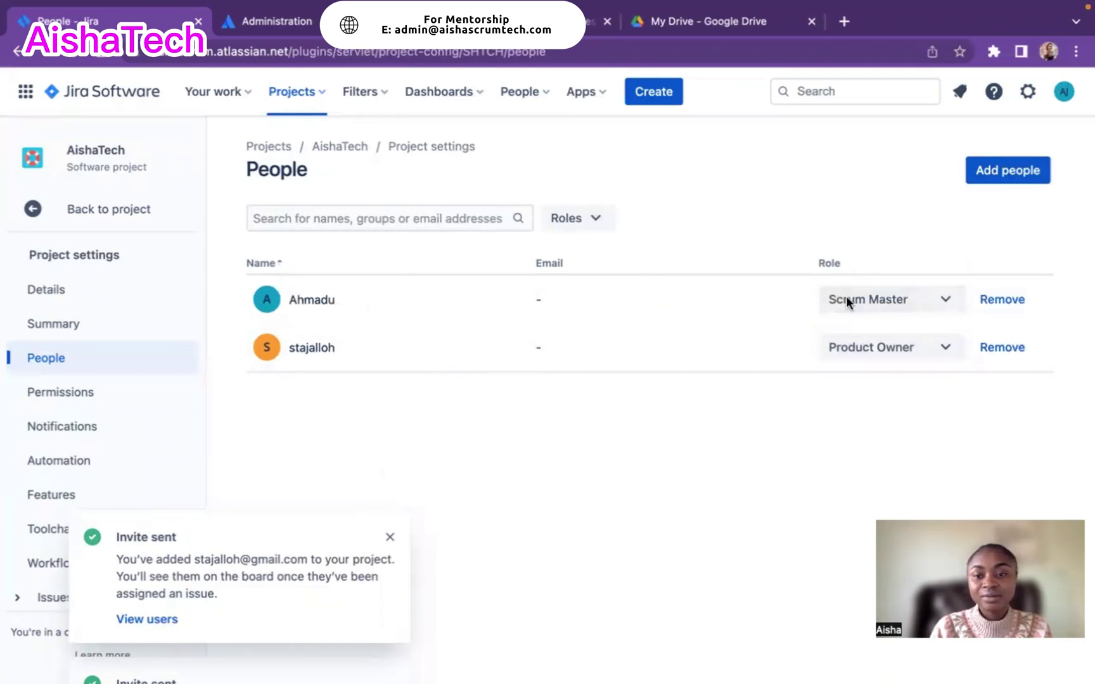
- Dismiss the latest Invite sent notification
left_click(390, 539)
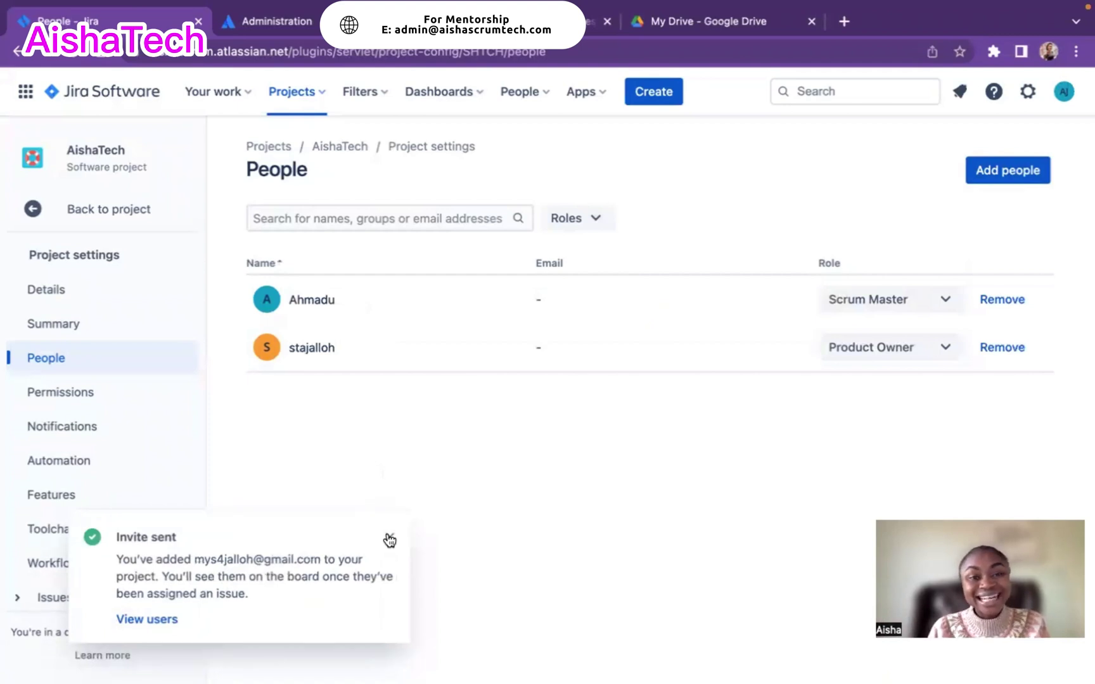